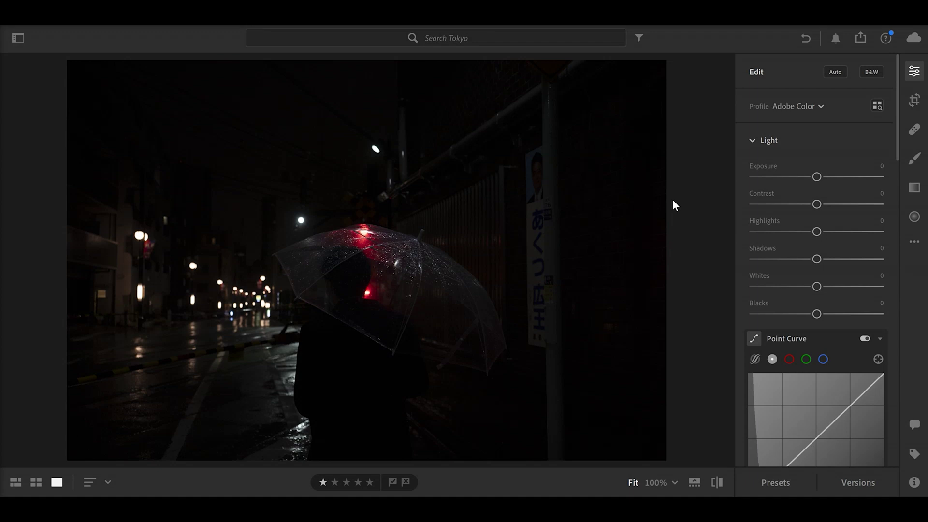
- Raise exposure to about +2, crop the top to a wide cinematic frame, and cool Temp to 3327
{"action": "left_click_drag", "start_coordinate": [816, 177], "coordinate": [841, 177]}
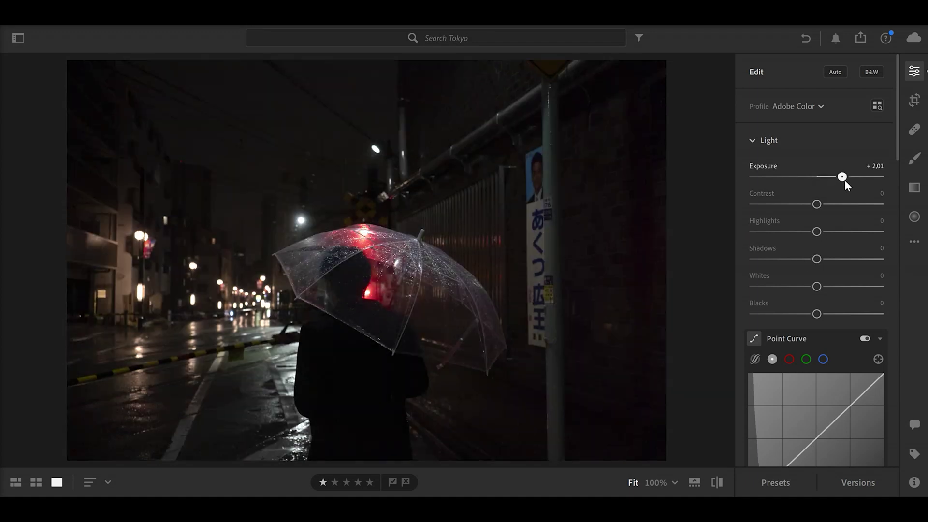
{"action": "left_click", "coordinate": [914, 100]}
{"action": "left_click_drag", "start_coordinate": [663, 62], "coordinate": [704, 118]}
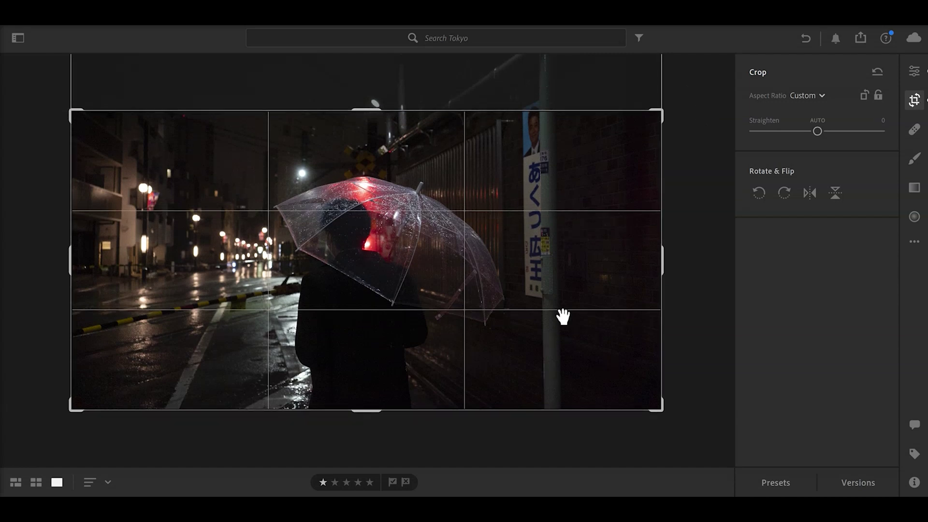
{"action": "left_click_drag", "start_coordinate": [563, 316], "coordinate": [565, 323]}
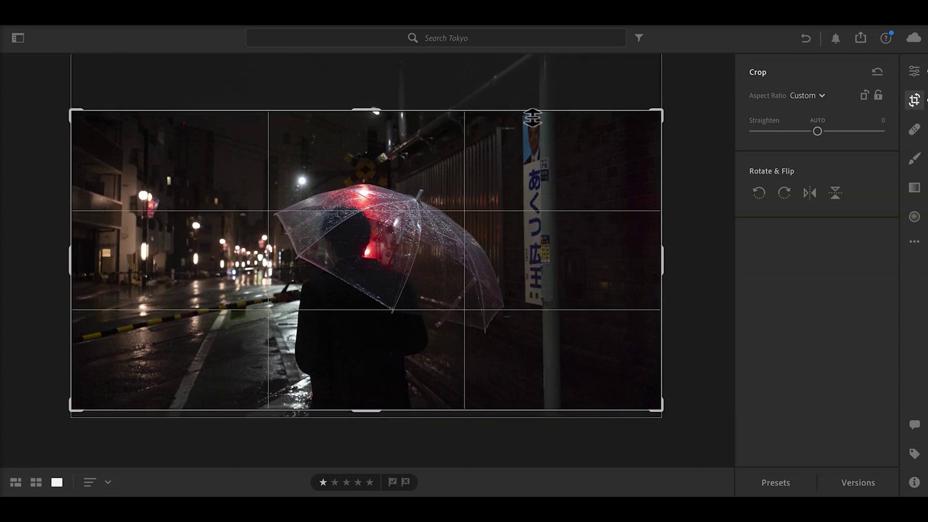
{"action": "left_click_drag", "start_coordinate": [532, 118], "coordinate": [535, 120]}
{"action": "key", "text": "e"}
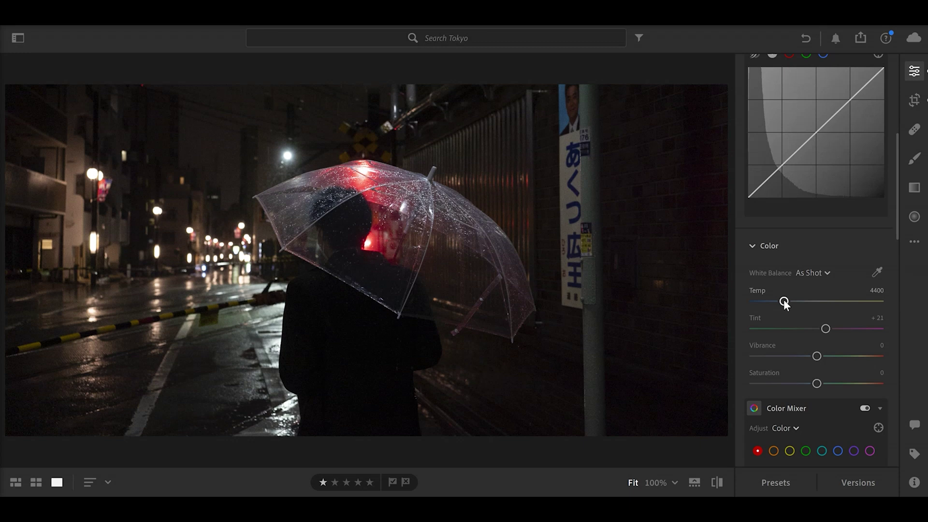
{"action": "left_click_drag", "start_coordinate": [784, 303], "coordinate": [771, 308]}
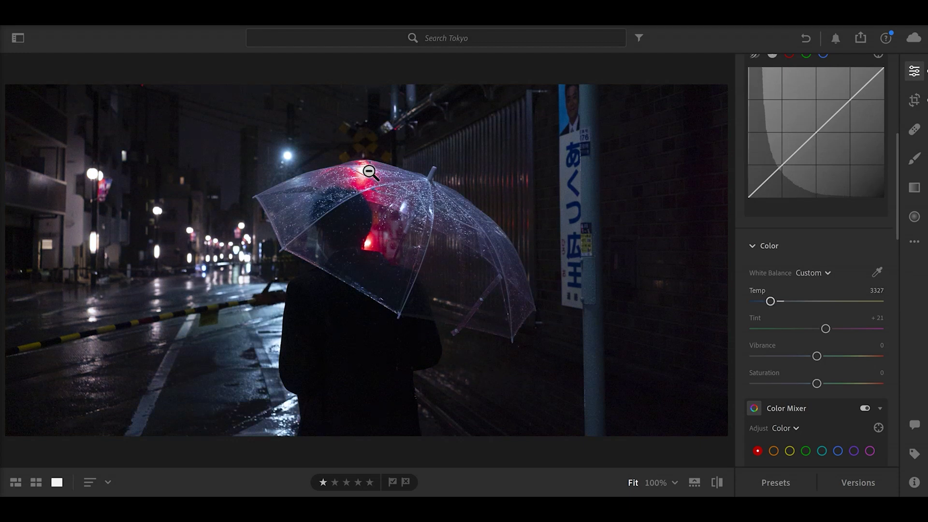
- Add Point Curve points and lift the black point to fade the blacks
{"action": "scroll", "coordinate": [798, 338], "scroll_direction": "up", "scroll_amount": 5}
{"action": "left_click", "coordinate": [776, 373]}
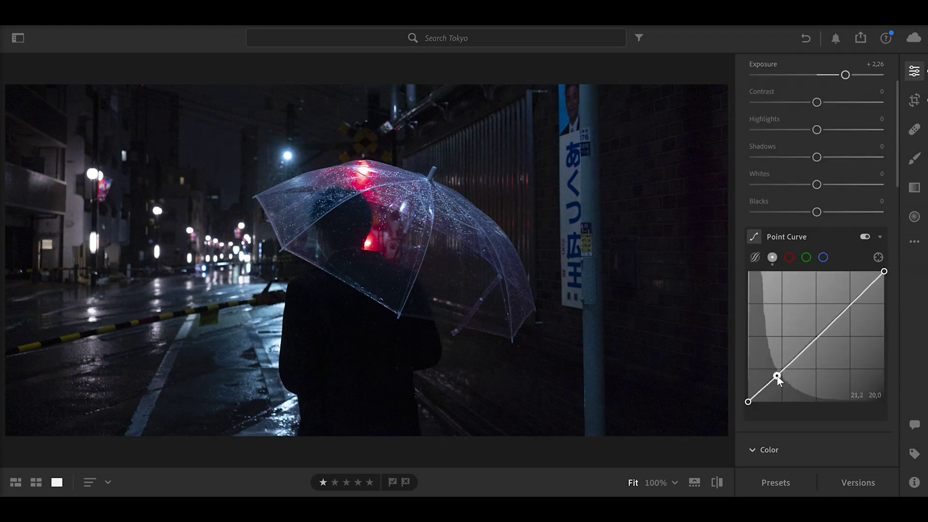
{"action": "left_click_drag", "start_coordinate": [748, 402], "coordinate": [748, 399]}
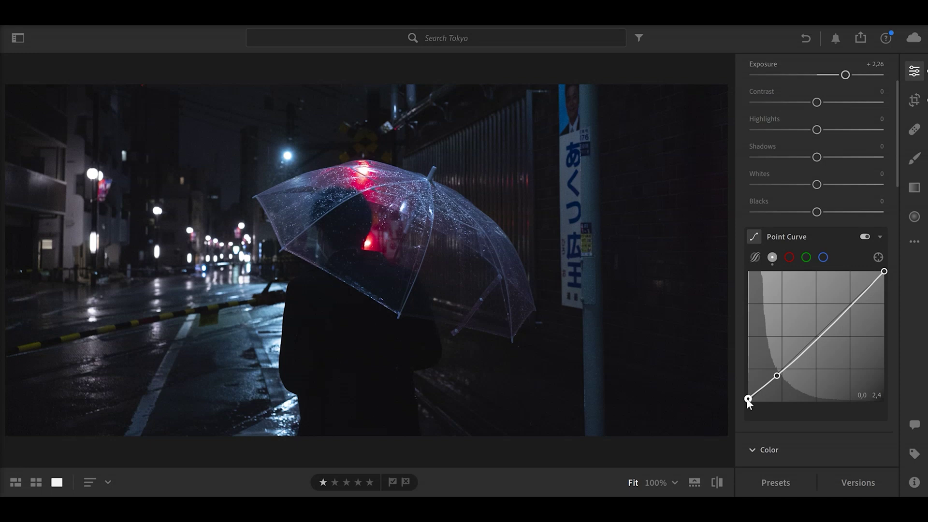
{"action": "left_click_drag", "start_coordinate": [860, 296], "coordinate": [858, 293]}
- In Color Mixer, set blue Hue −20 and Luminance +51, then red Hue +23 with more saturation
{"action": "scroll", "coordinate": [871, 265], "scroll_direction": "up", "scroll_amount": 3}
{"action": "scroll", "coordinate": [855, 256], "scroll_direction": "down", "scroll_amount": 10}
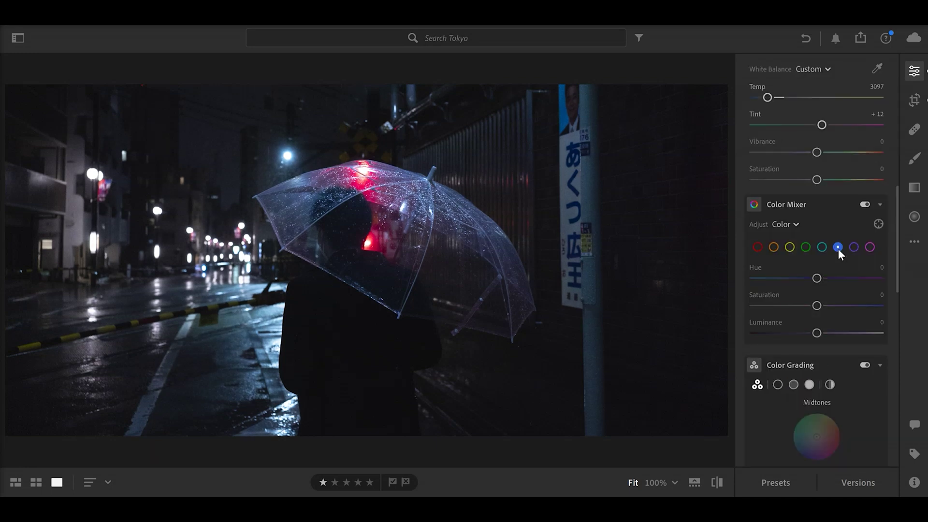
{"action": "left_click", "coordinate": [838, 247]}
{"action": "left_click_drag", "start_coordinate": [817, 279], "coordinate": [804, 278]}
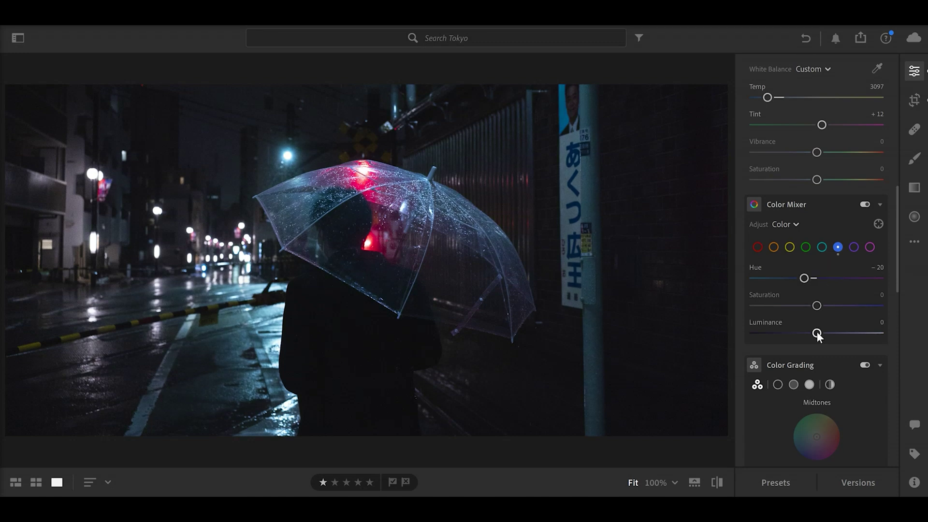
{"action": "left_click_drag", "start_coordinate": [816, 334], "coordinate": [848, 336]}
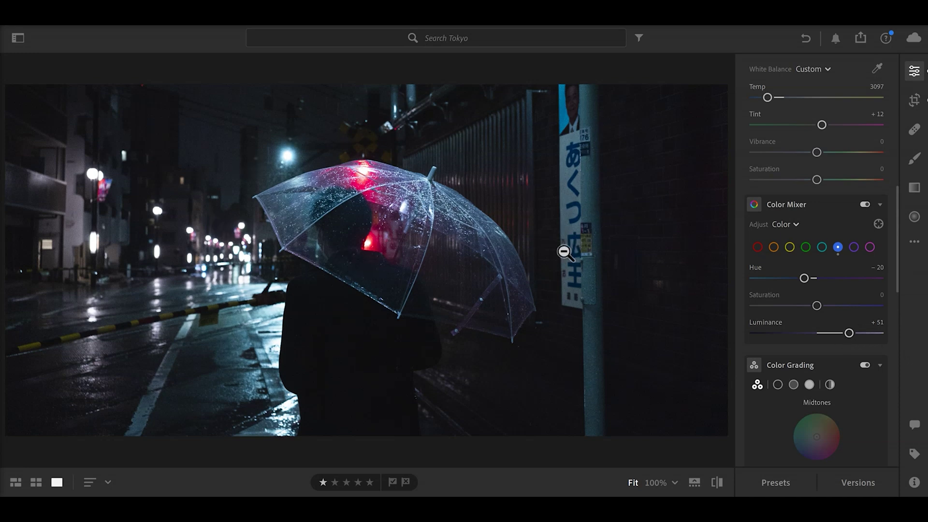
{"action": "left_click", "coordinate": [757, 246]}
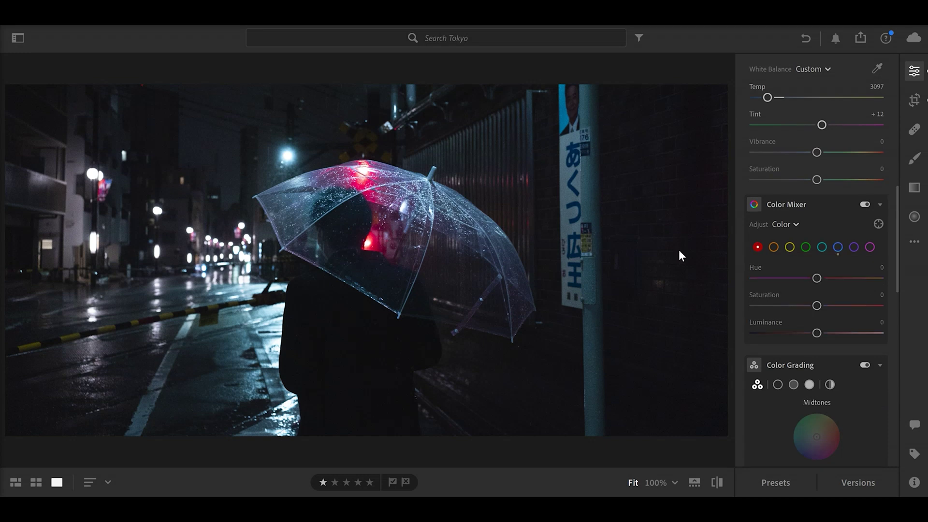
{"action": "left_click_drag", "start_coordinate": [817, 278], "coordinate": [924, 323]}
- Try a teal shadow tint, reset it to neutral, and lower Clarity to −38
{"action": "scroll", "coordinate": [878, 214], "scroll_direction": "down", "scroll_amount": 5}
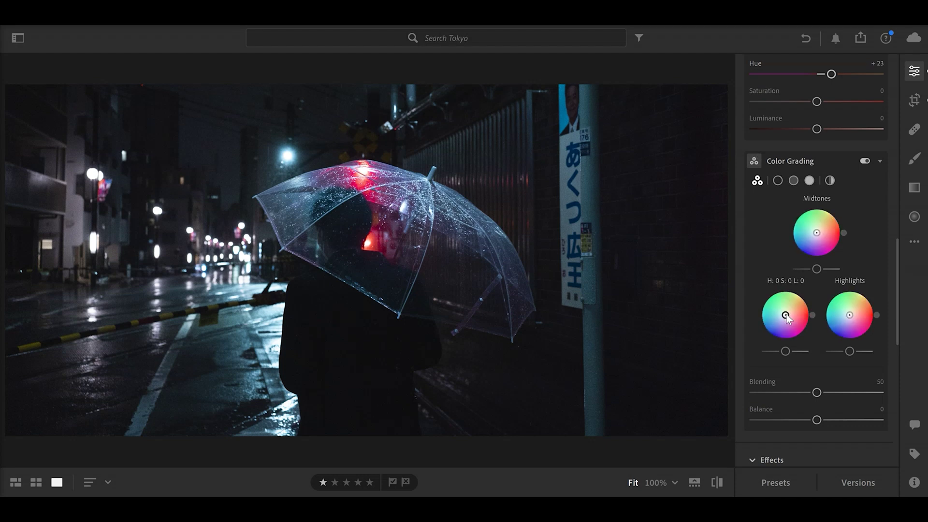
{"action": "left_click_drag", "start_coordinate": [785, 314], "coordinate": [777, 321]}
{"action": "left_click", "coordinate": [781, 282]}
{"action": "scroll", "coordinate": [821, 278], "scroll_direction": "down", "scroll_amount": 5}
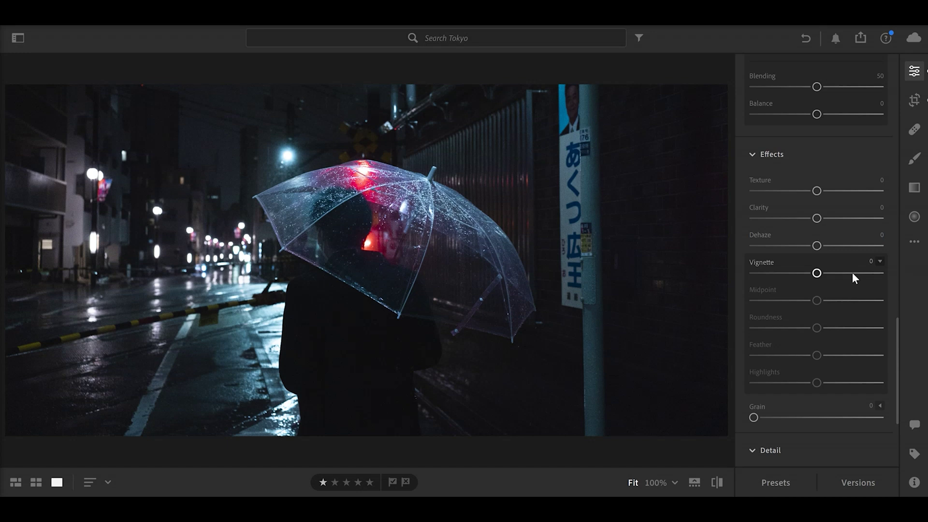
{"action": "left_click_drag", "start_coordinate": [817, 219], "coordinate": [794, 225]}
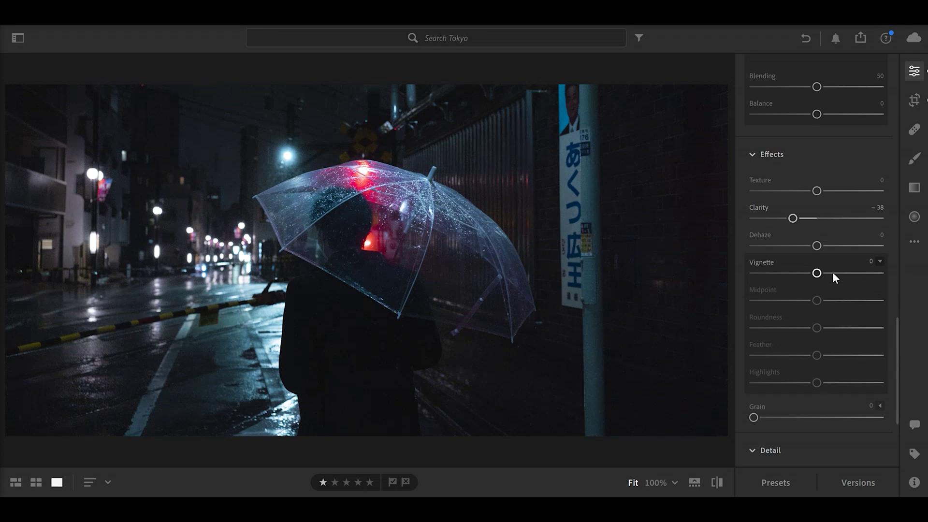
- Add a −10 vignette with Feather 87 and Grain of 45
{"action": "left_click_drag", "start_coordinate": [816, 273], "coordinate": [811, 273]}
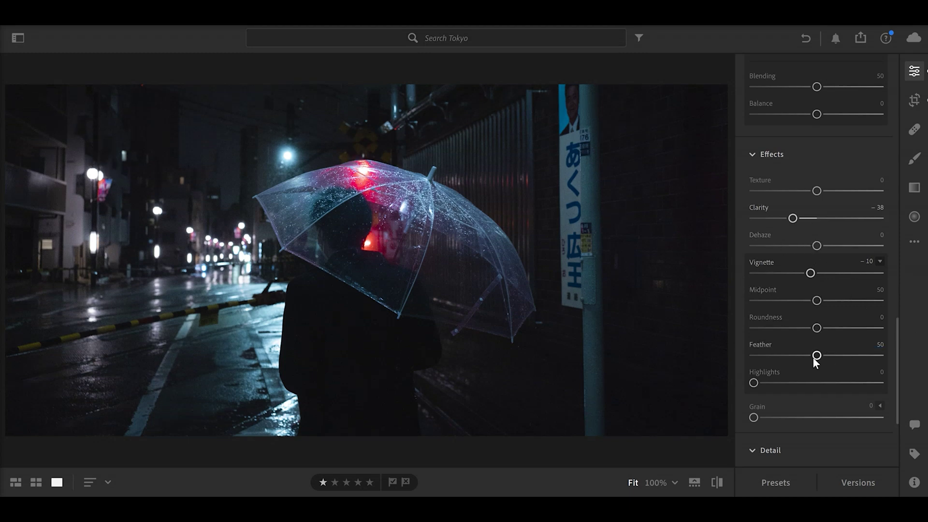
{"action": "left_click_drag", "start_coordinate": [777, 356], "coordinate": [865, 355]}
{"action": "scroll", "coordinate": [822, 239], "scroll_direction": "down", "scroll_amount": 3}
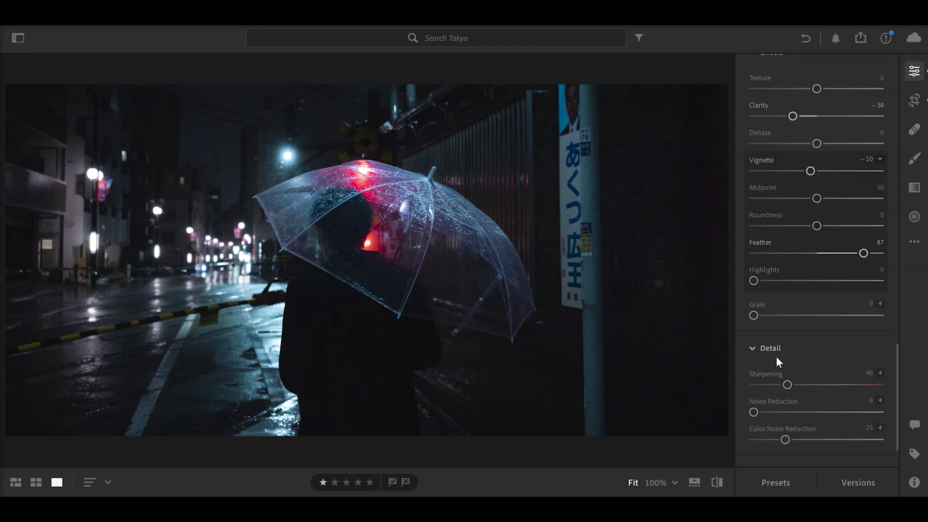
{"action": "left_click_drag", "start_coordinate": [753, 316], "coordinate": [813, 317]}
- Set Highlights to +28, Shadows to −20, and nudge Exposure up to +2.52
{"action": "scroll", "coordinate": [839, 265], "scroll_direction": "up", "scroll_amount": 10}
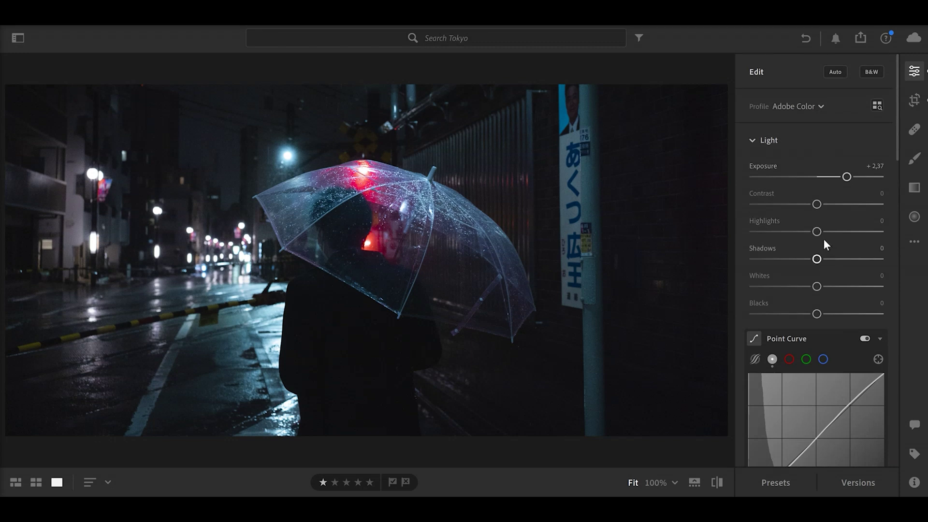
{"action": "left_click_drag", "start_coordinate": [824, 240], "coordinate": [848, 237]}
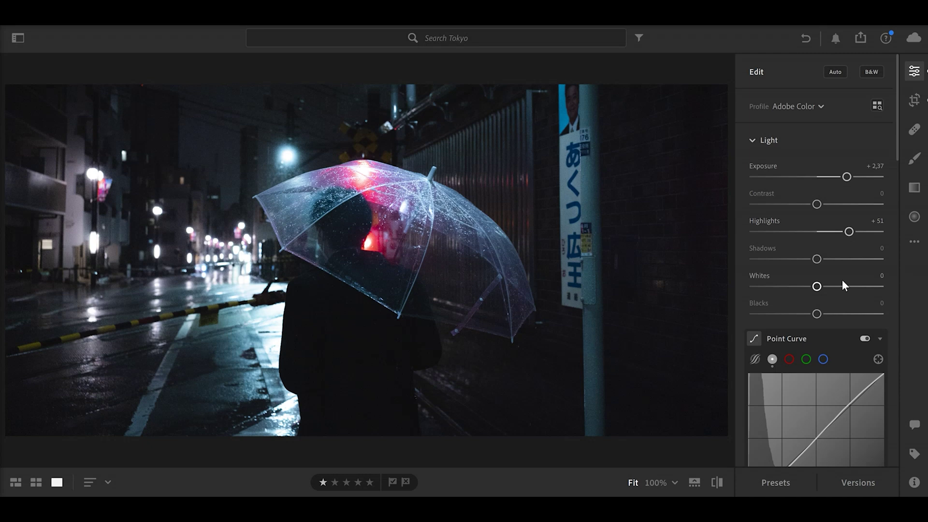
{"action": "mouse_move", "coordinate": [816, 259]}
{"action": "left_mouse_down"}
{"action": "mouse_move", "coordinate": [782, 266]}
{"action": "mouse_move", "coordinate": [845, 266]}
{"action": "mouse_move", "coordinate": [805, 273]}
{"action": "left_mouse_up"}
{"action": "left_click_drag", "start_coordinate": [848, 232], "coordinate": [834, 232]}
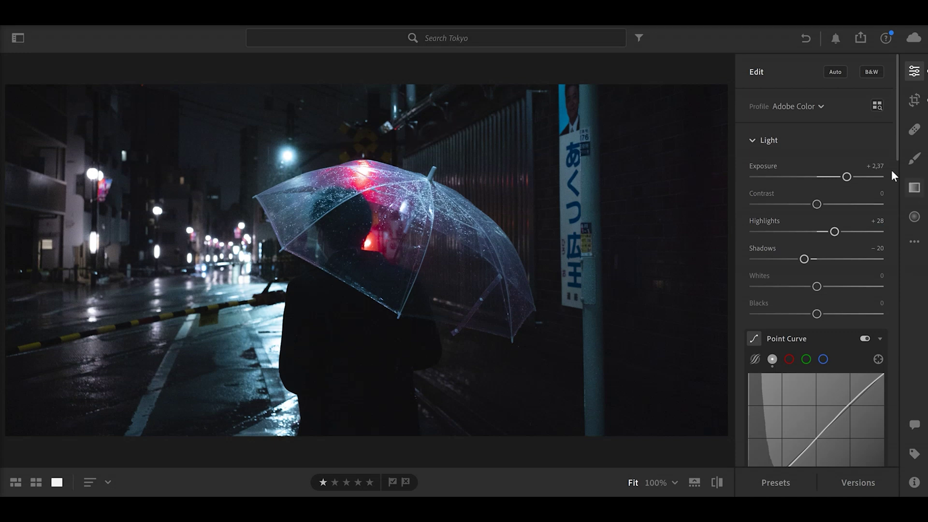
{"action": "left_click_drag", "start_coordinate": [846, 179], "coordinate": [846, 178]}
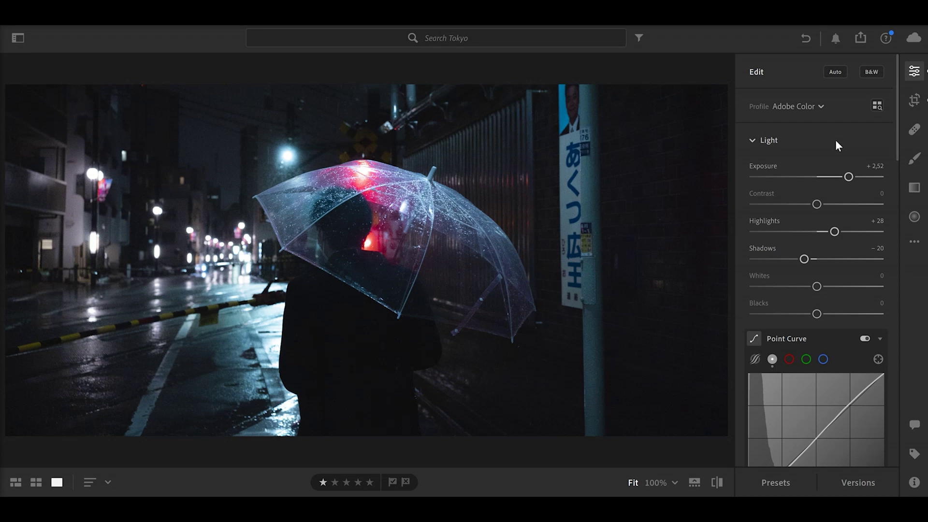
- Draw a radial gradient and move, rotate and stretch it over the umbrella
{"action": "scroll", "coordinate": [836, 142], "scroll_direction": "down", "scroll_amount": 5}
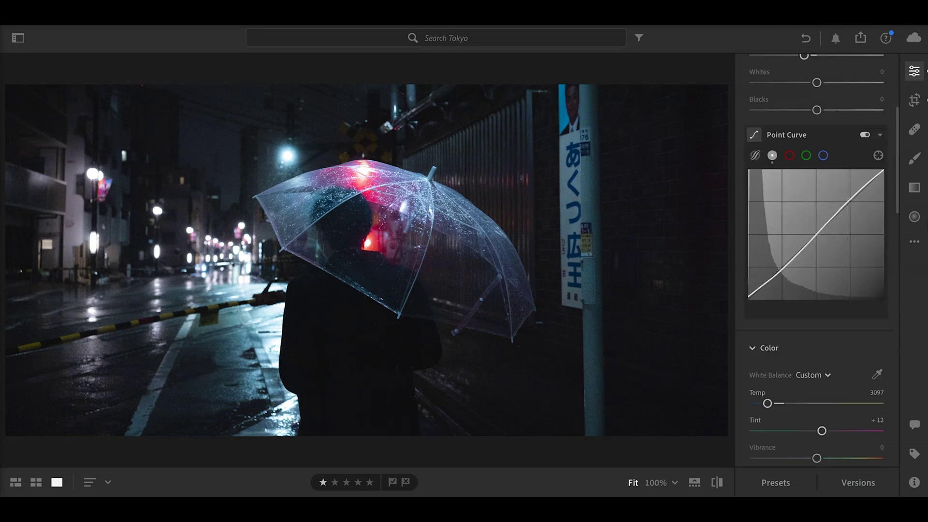
{"action": "left_click", "coordinate": [915, 217]}
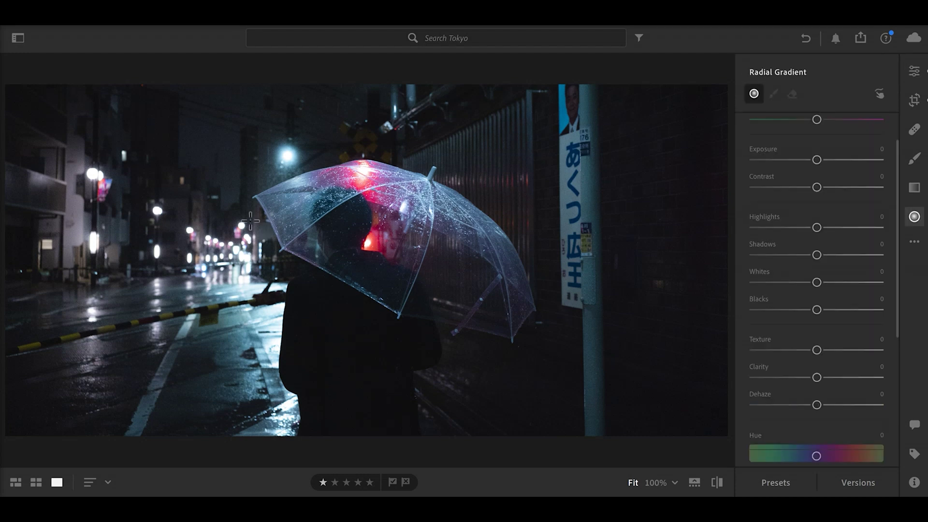
{"action": "left_click_drag", "start_coordinate": [333, 210], "coordinate": [360, 304]}
{"action": "left_click_drag", "start_coordinate": [348, 231], "coordinate": [401, 248]}
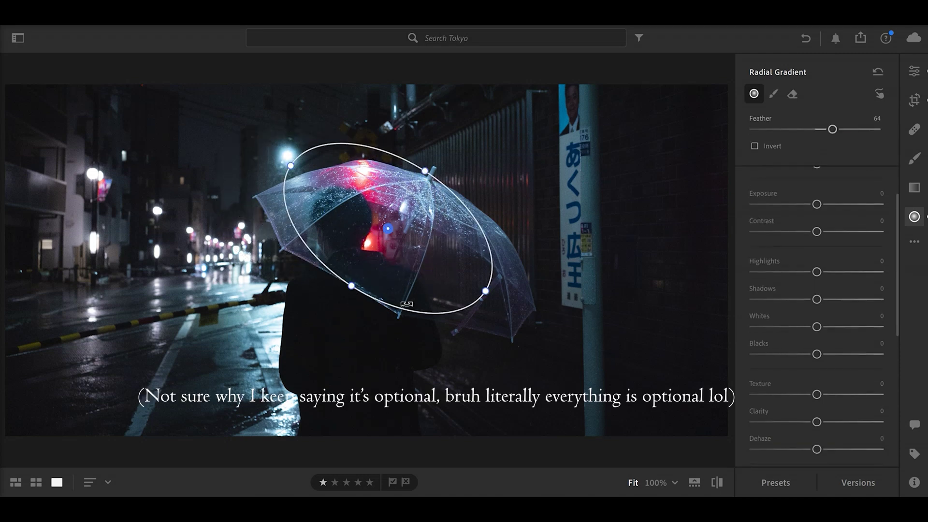
{"action": "left_click_drag", "start_coordinate": [442, 333], "coordinate": [458, 331]}
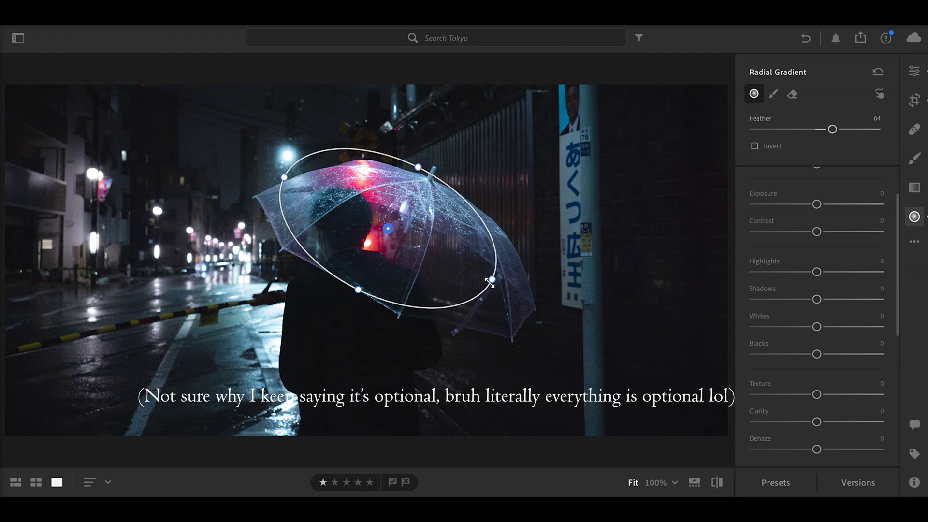
{"action": "left_click_drag", "start_coordinate": [490, 282], "coordinate": [512, 290]}
- Raise the gradient's Clarity to +100 and finish the local adjustment
{"action": "scroll", "coordinate": [862, 269], "scroll_direction": "down", "scroll_amount": 5}
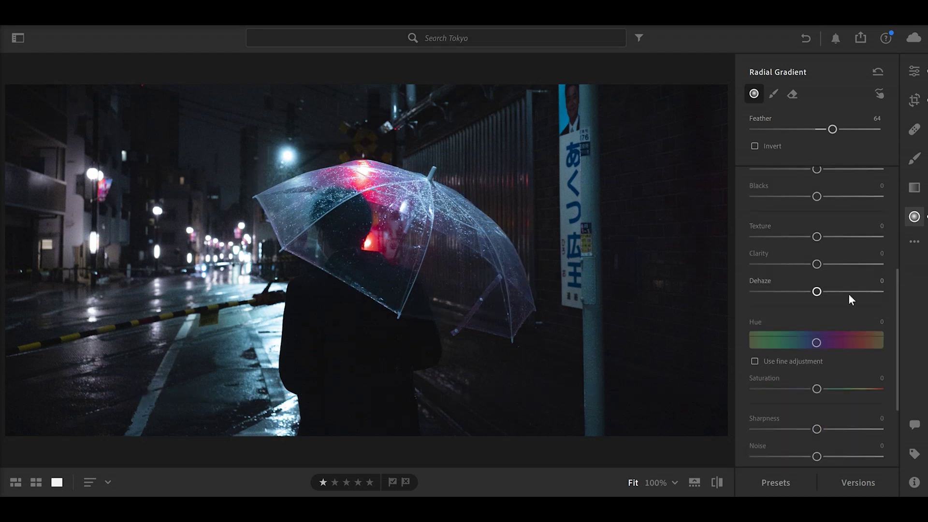
{"action": "left_click_drag", "start_coordinate": [817, 264], "coordinate": [880, 264]}
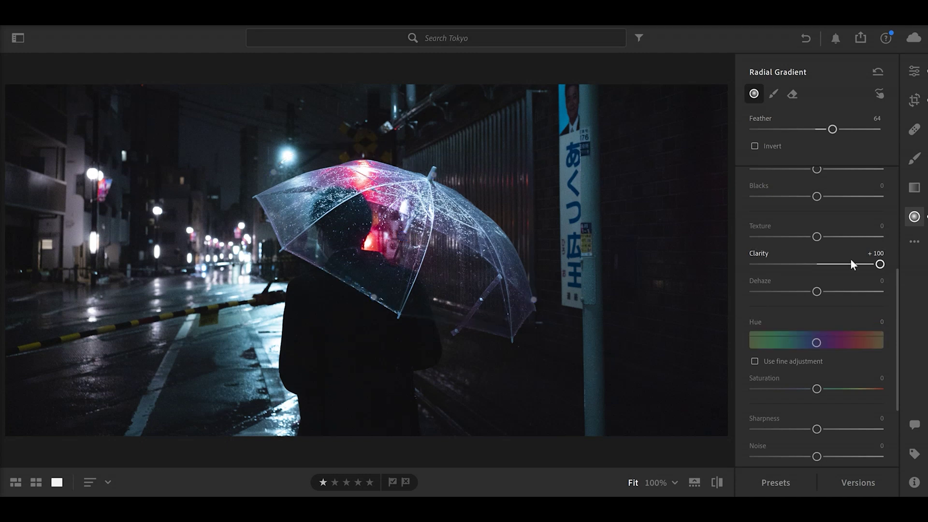
{"action": "key", "text": "e"}
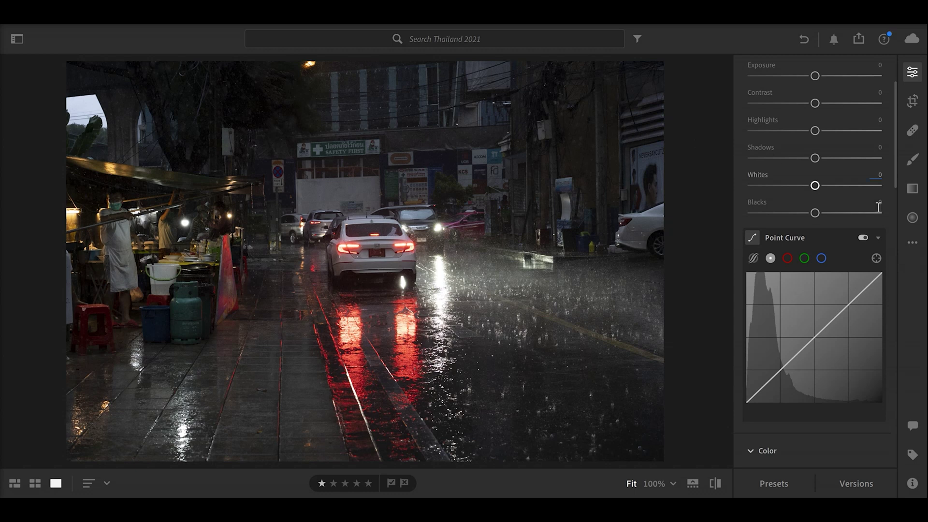
- Try Exposure −1.82 and reset it, then pull the Point Curve down below the diagonal
{"action": "scroll", "coordinate": [815, 186], "scroll_direction": "up", "scroll_amount": 3}
{"action": "left_click", "coordinate": [912, 103]}
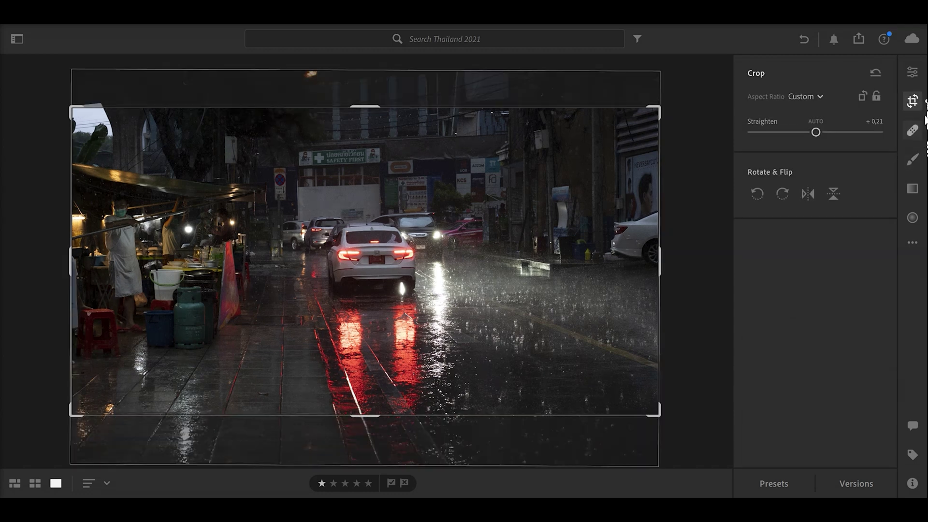
{"action": "left_click", "coordinate": [912, 103]}
{"action": "scroll", "coordinate": [831, 240], "scroll_direction": "down", "scroll_amount": 4}
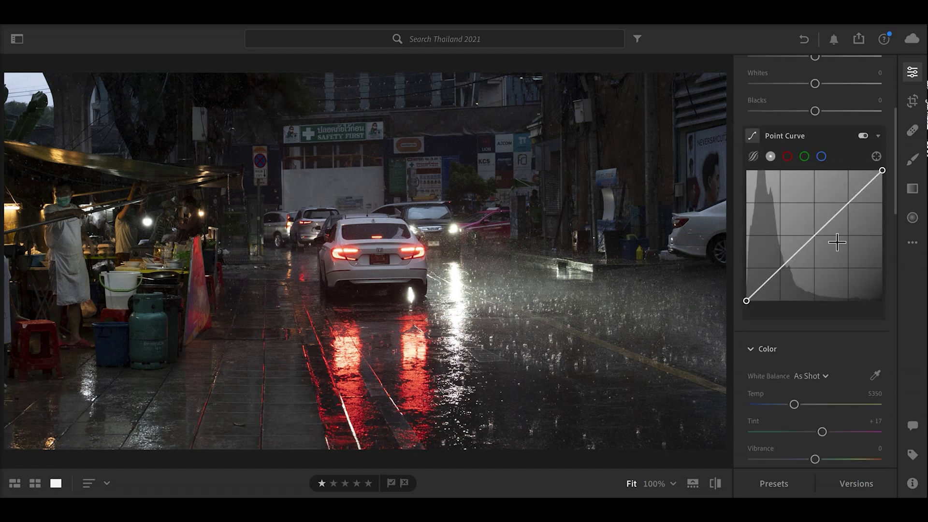
{"action": "scroll", "coordinate": [839, 285], "scroll_direction": "up", "scroll_amount": 4}
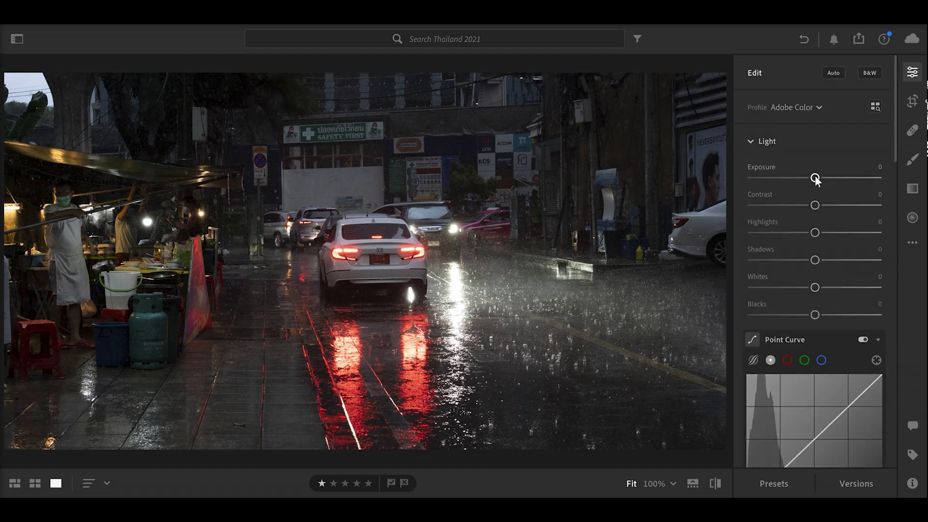
{"action": "left_click_drag", "start_coordinate": [815, 178], "coordinate": [791, 178]}
{"action": "double_click", "coordinate": [791, 178]}
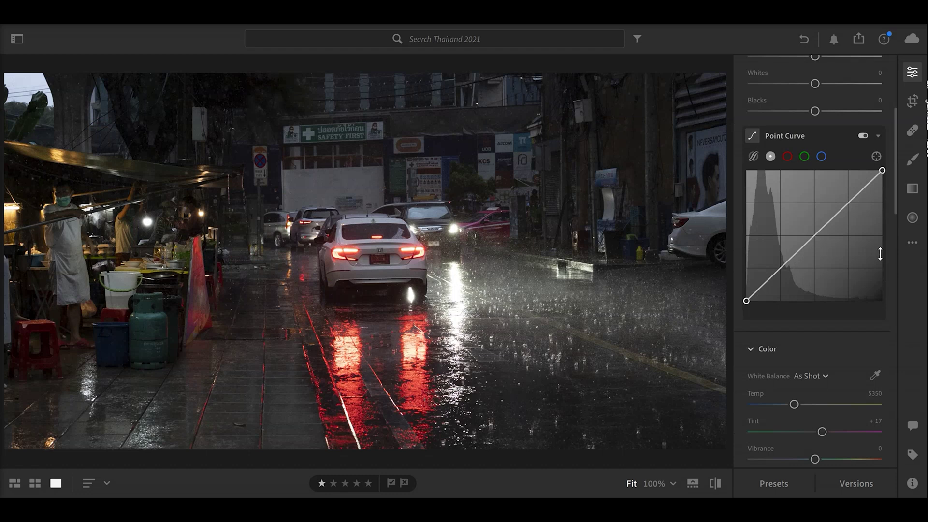
{"action": "left_click_drag", "start_coordinate": [793, 269], "coordinate": [747, 296]}
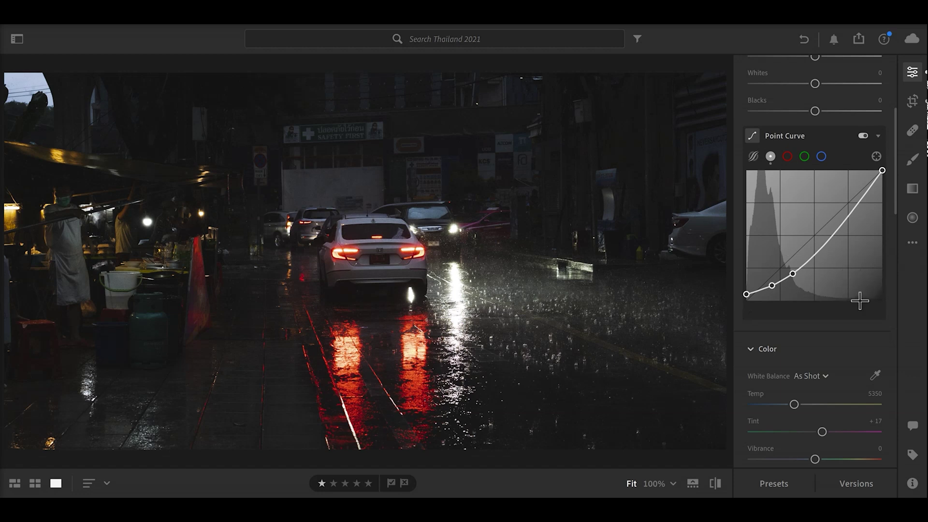
- Push the Shadows colour-grading wheel toward blue (hue 234, saturation 36) and compare before/after
{"action": "scroll", "coordinate": [783, 325], "scroll_direction": "down", "scroll_amount": 10}
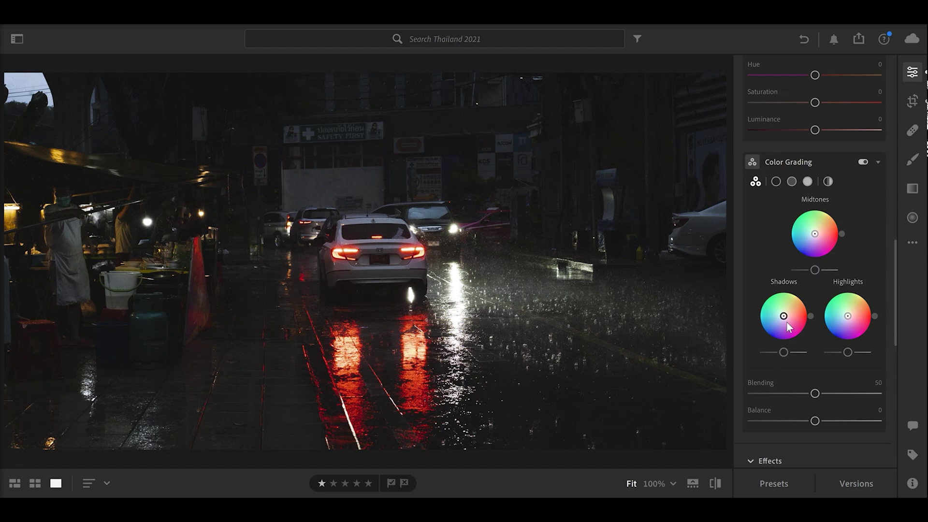
{"action": "mouse_move", "coordinate": [784, 319]}
{"action": "mouse_move", "coordinate": [784, 320]}
{"action": "left_mouse_down"}
{"action": "mouse_move", "coordinate": [775, 326]}
{"action": "mouse_move", "coordinate": [777, 318]}
{"action": "left_mouse_up"}
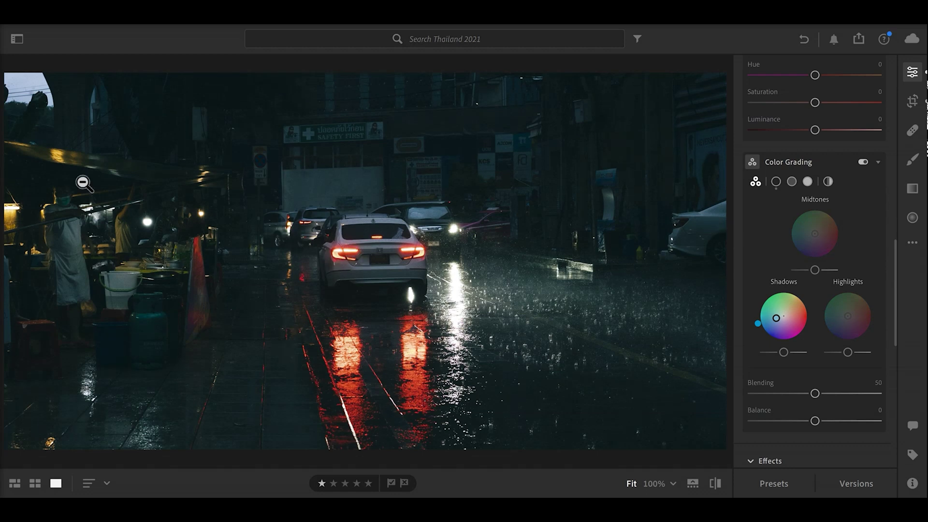
{"action": "left_click", "coordinate": [717, 484]}
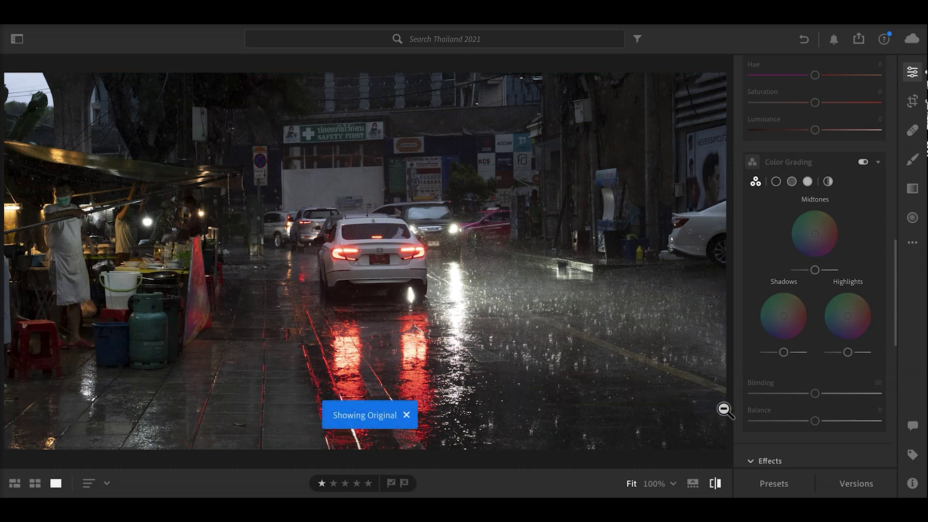
{"action": "key", "text": "backslash"}
- Set Grain 32 and a −16 vignette with Midpoint 32 and Feather 69
{"action": "scroll", "coordinate": [854, 306], "scroll_direction": "down", "scroll_amount": 6}
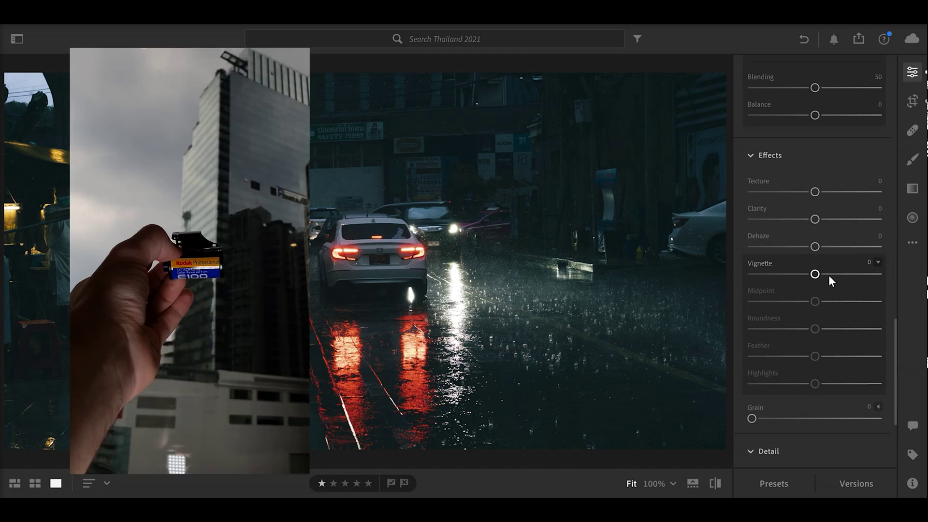
{"action": "scroll", "coordinate": [831, 281], "scroll_direction": "down", "scroll_amount": 2}
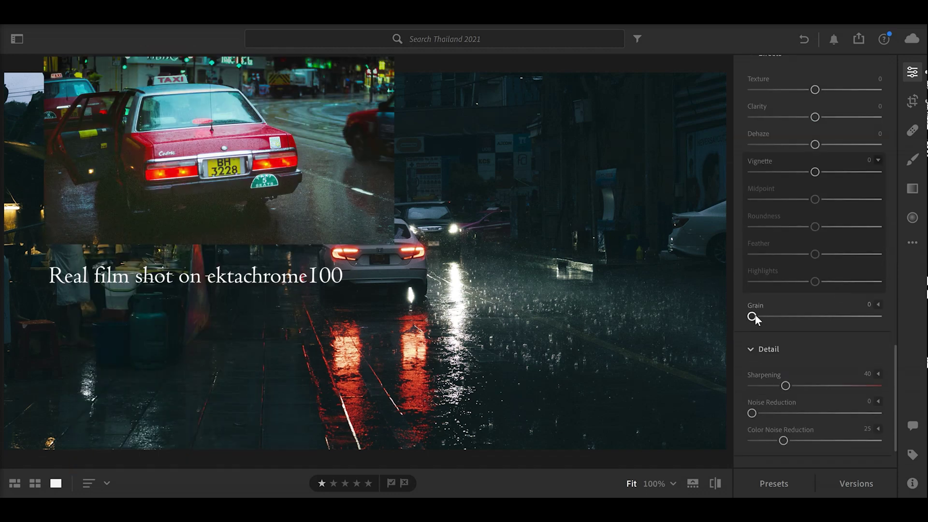
{"action": "scroll", "coordinate": [802, 317], "scroll_direction": "up", "scroll_amount": 3}
{"action": "left_click_drag", "start_coordinate": [783, 319], "coordinate": [791, 340]}
{"action": "left_click_drag", "start_coordinate": [796, 392], "coordinate": [840, 397]}
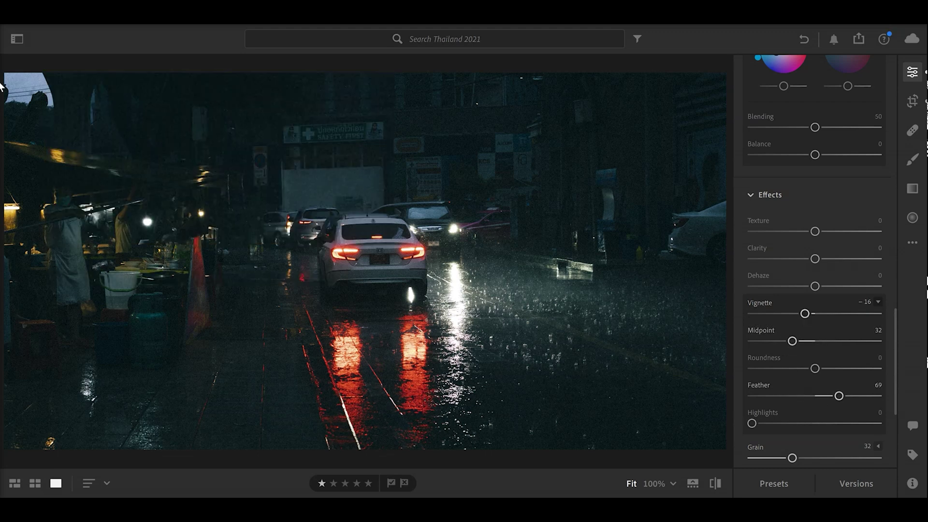
- Lower the crop box's top edge for a wider, shorter frame and apply the crop
{"action": "left_click", "coordinate": [907, 103]}
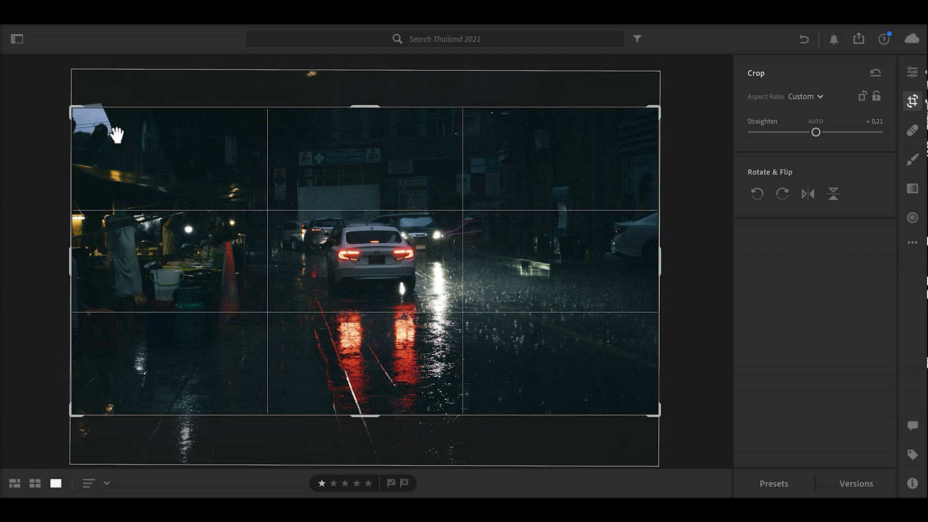
{"action": "left_click_drag", "start_coordinate": [190, 111], "coordinate": [224, 128]}
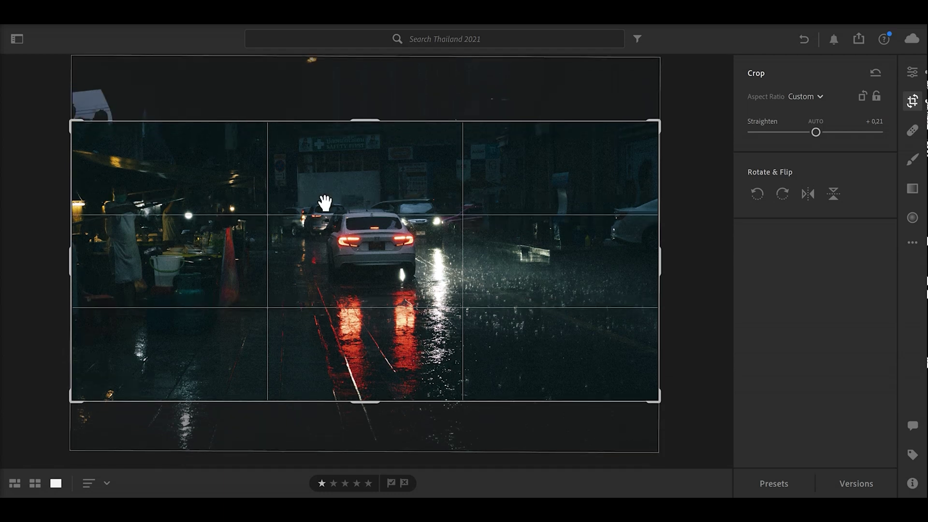
{"action": "left_click", "coordinate": [913, 102]}
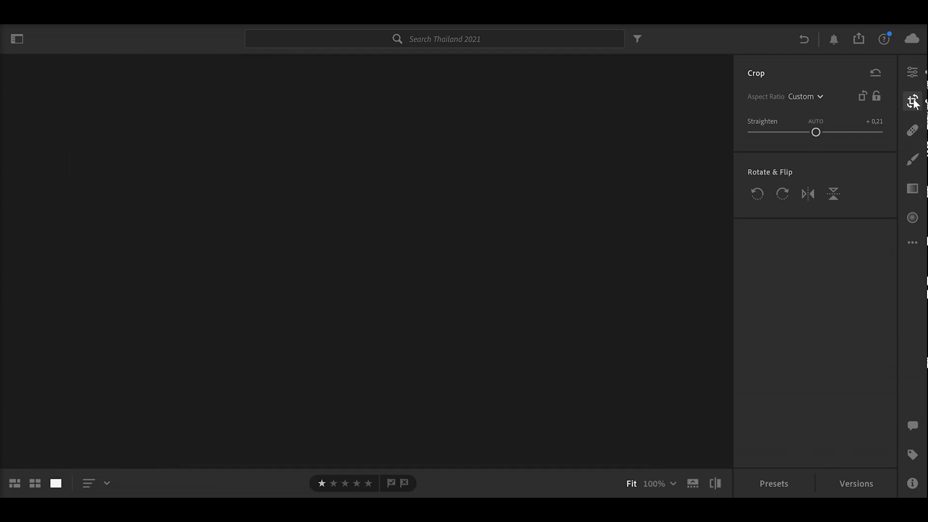
- Collapse the Light panel and lower Temp from 5350 to 4909
{"action": "left_click", "coordinate": [913, 72]}
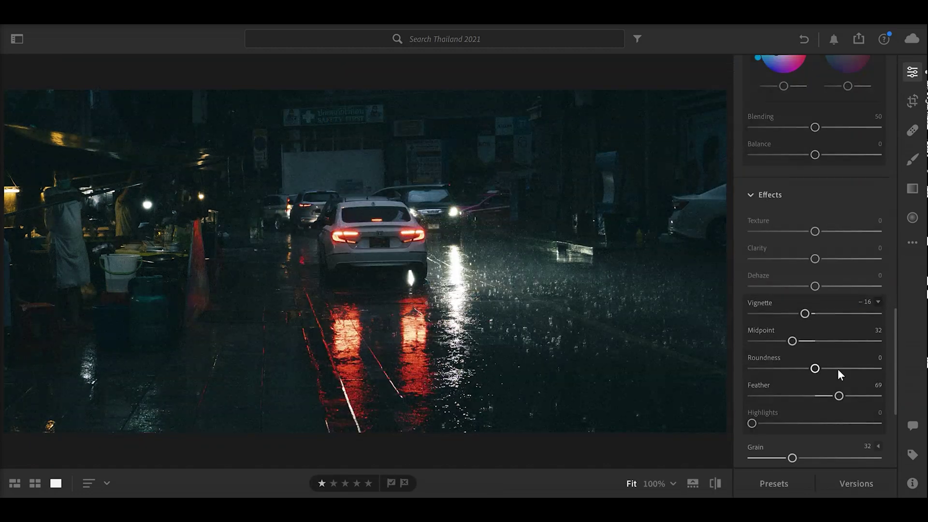
{"action": "scroll", "coordinate": [819, 384], "scroll_direction": "up", "scroll_amount": 15}
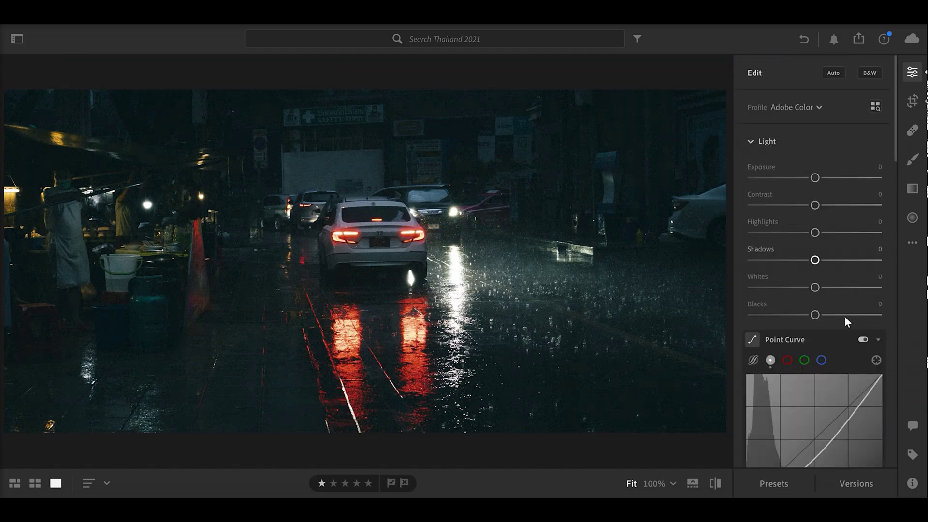
{"action": "left_click", "coordinate": [773, 140]}
{"action": "left_click_drag", "start_coordinate": [799, 232], "coordinate": [791, 231]}
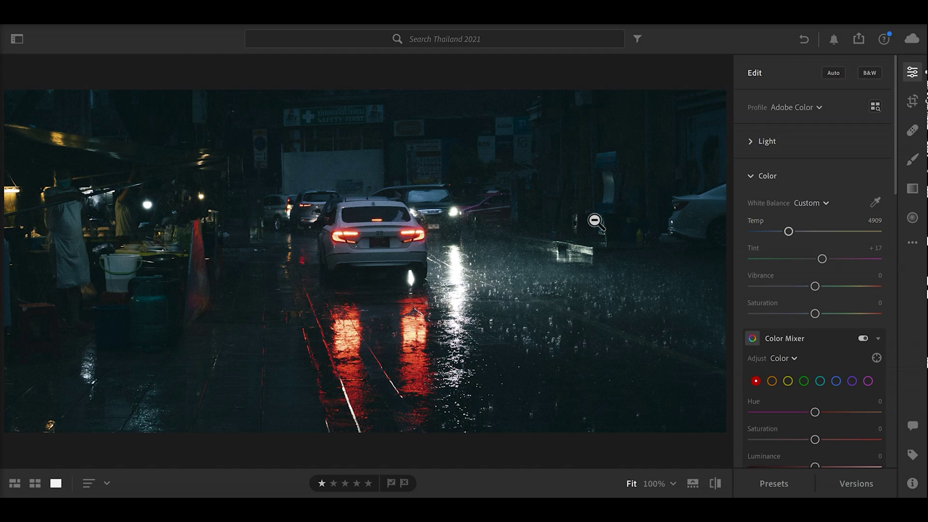
{"action": "scroll", "coordinate": [869, 300], "scroll_direction": "down", "scroll_amount": 4}
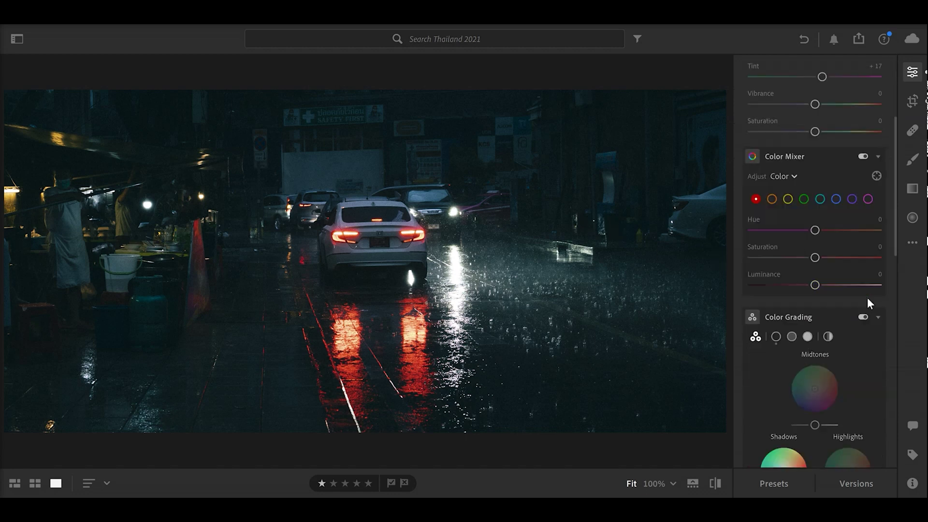
{"action": "left_click", "coordinate": [719, 484]}
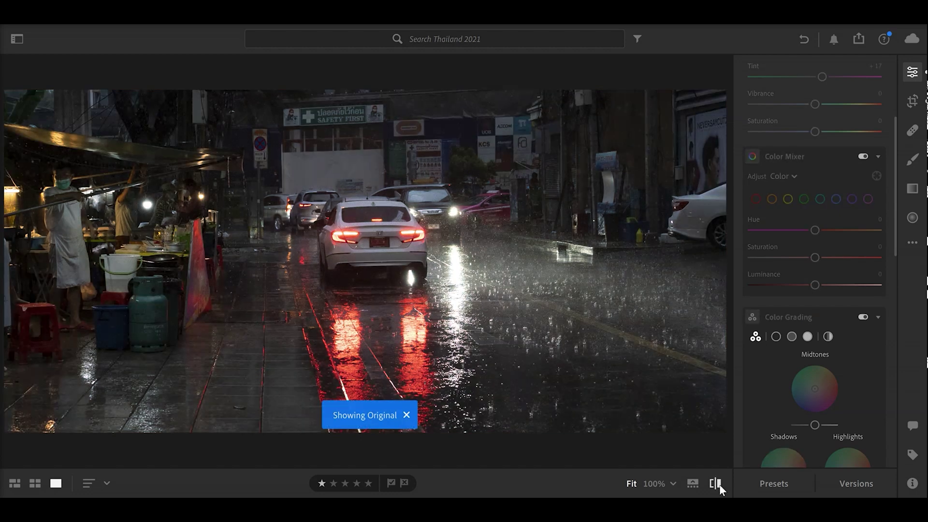
{"action": "left_click", "coordinate": [719, 484]}
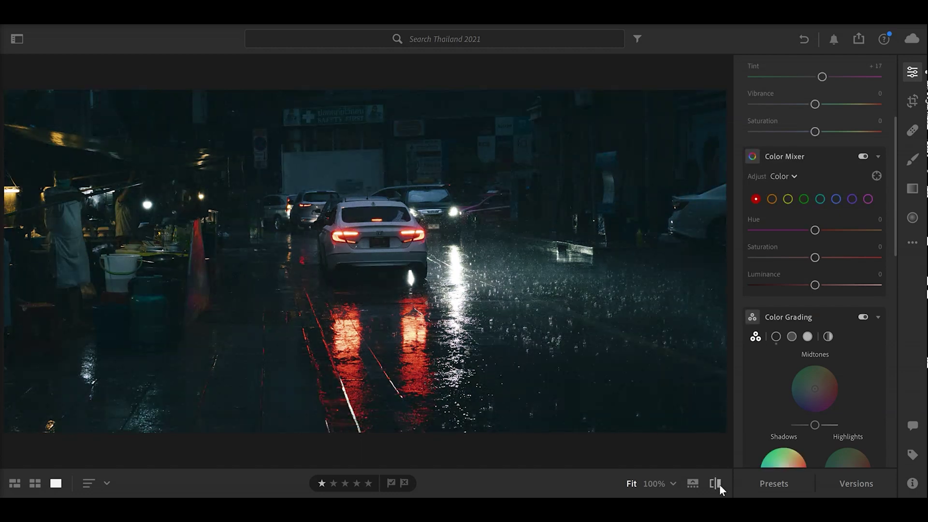